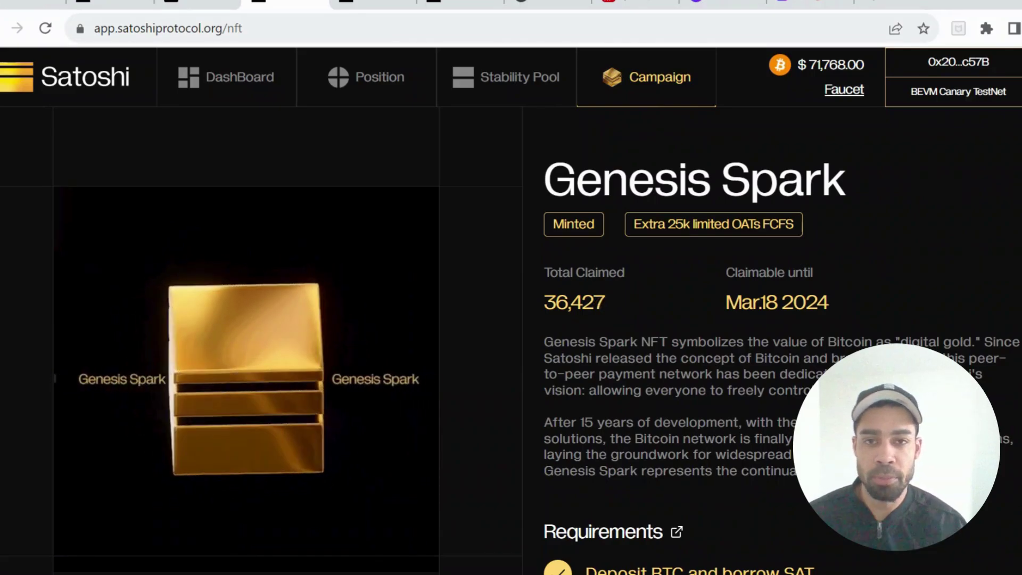
key(ctrl+Page_Up)
key(ctrl+Page_Up)
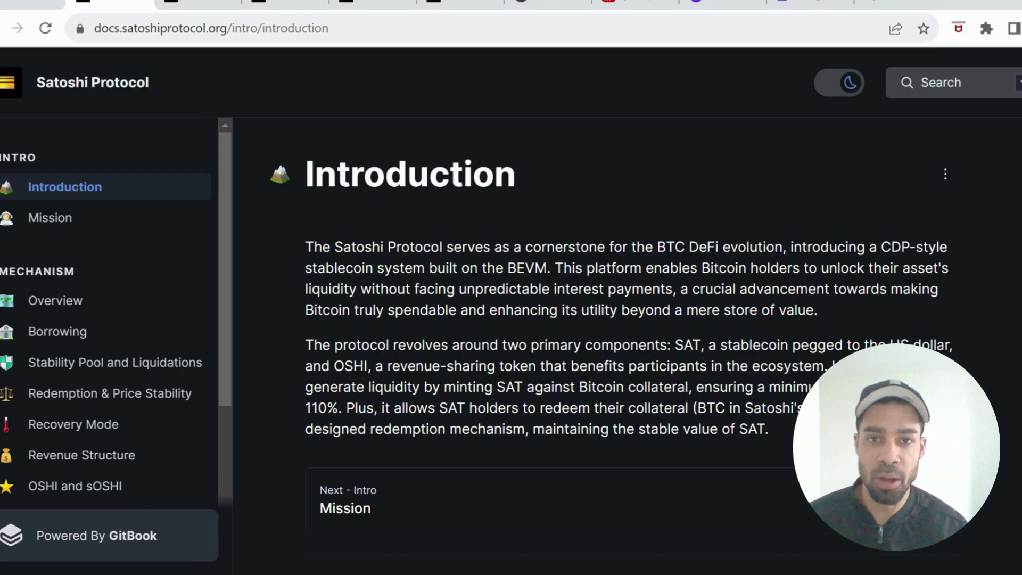
Start a /faucet command in the BEVM faucet channel, leaving its address option empty.
key(ctrl+Tab)
key(ctrl+Tab)
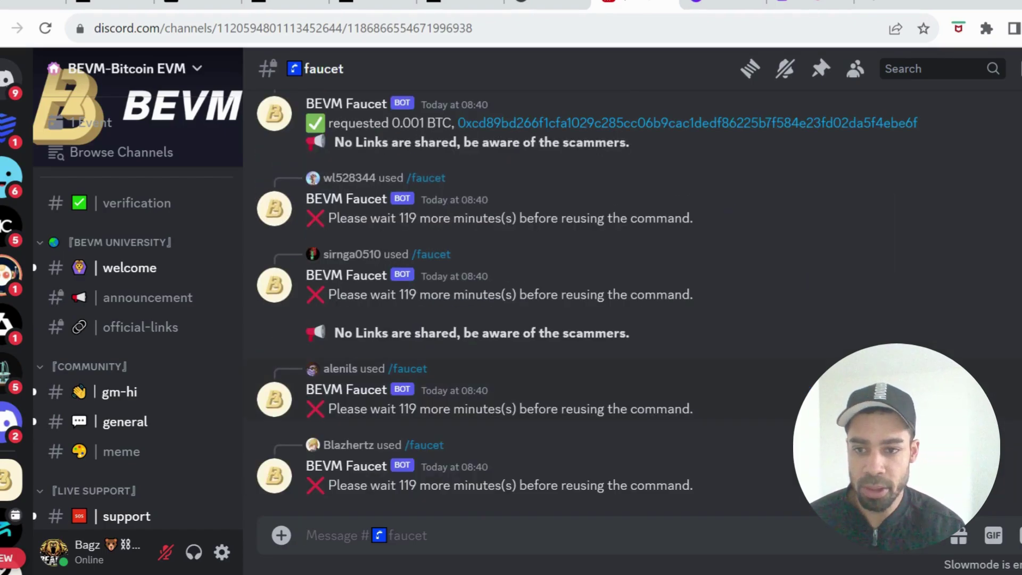
scroll(154, 379, down, 7)
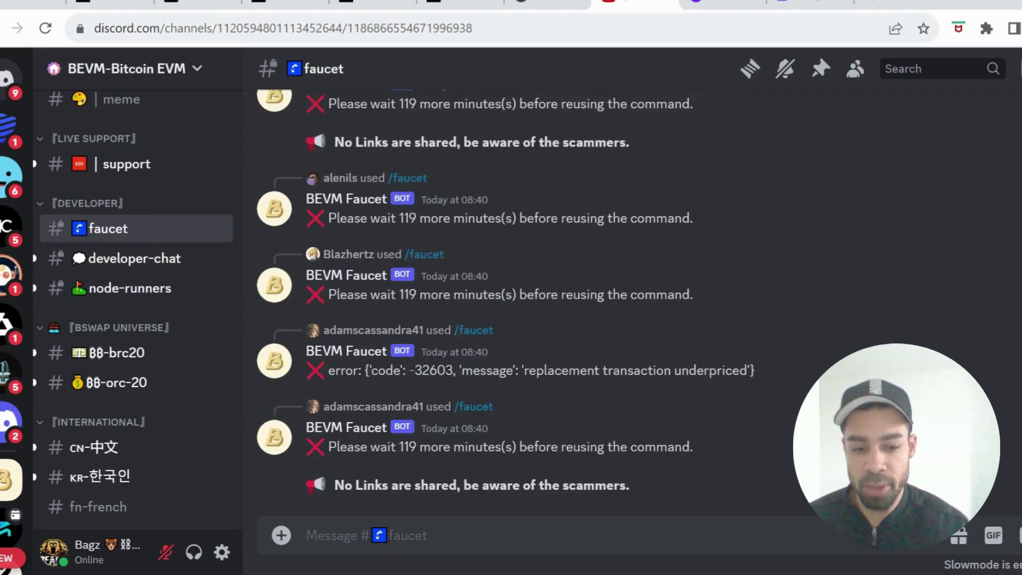
text(/fauce)
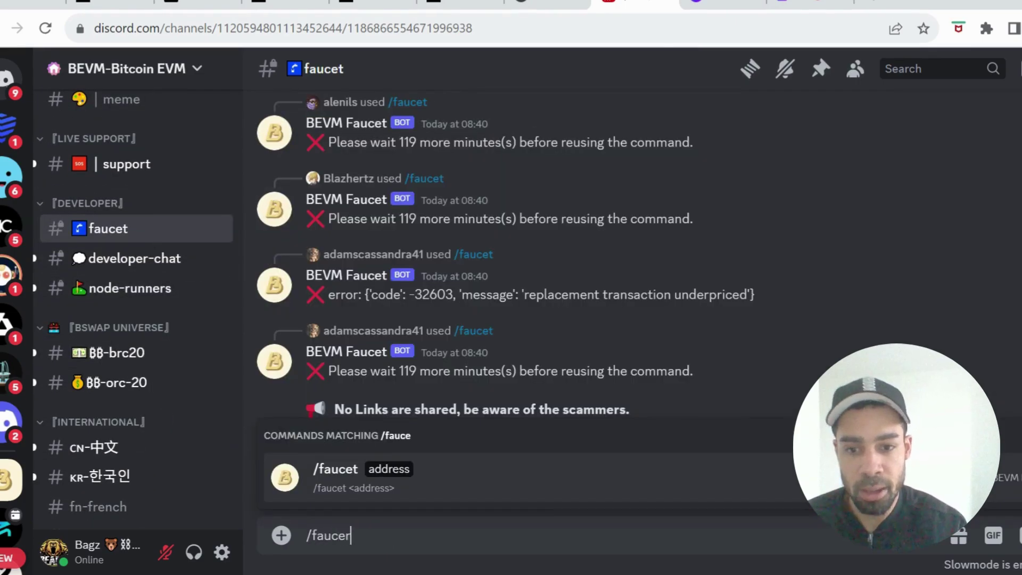
click(425, 497)
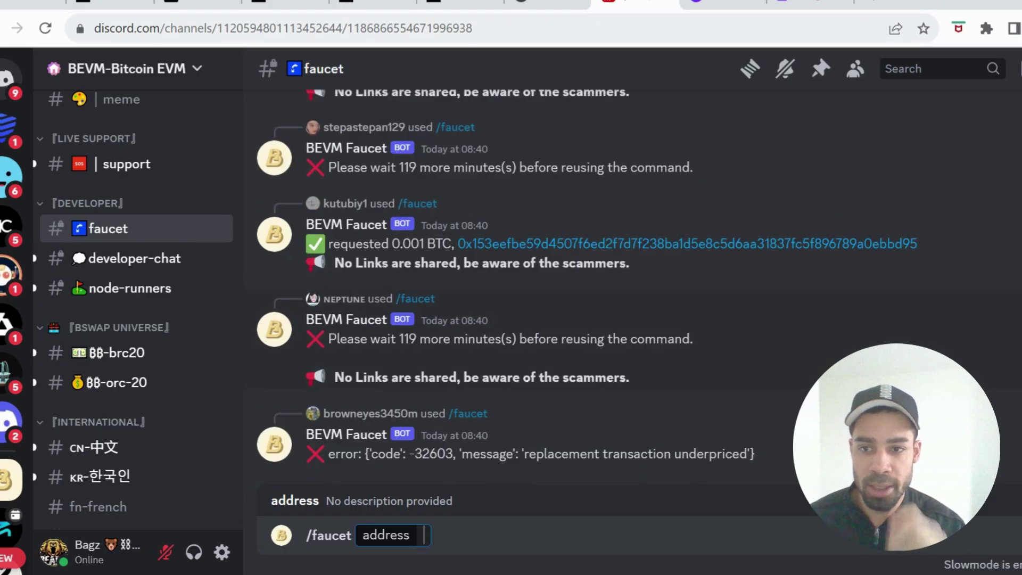
Browse other users' /faucet requests in the support channel.
click(93, 162)
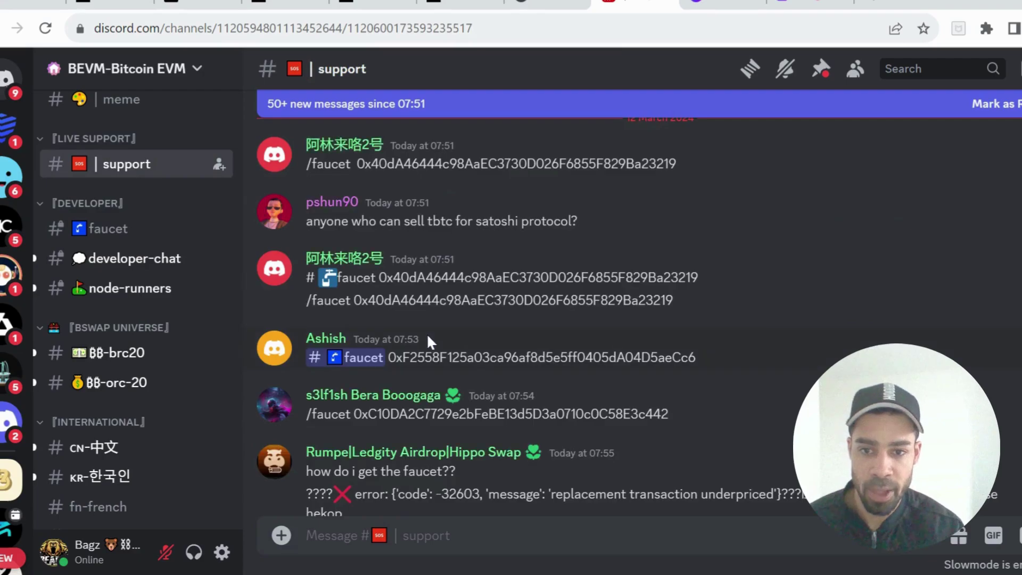
scroll(426, 334, down, 10)
scroll(497, 343, down, 5)
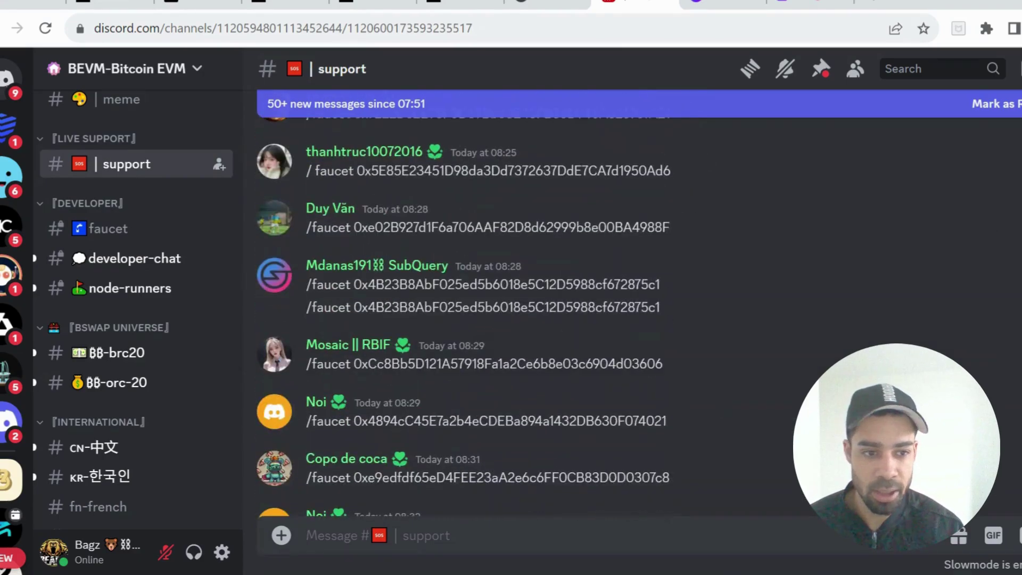
scroll(497, 344, down, 4)
scroll(497, 343, down, 4)
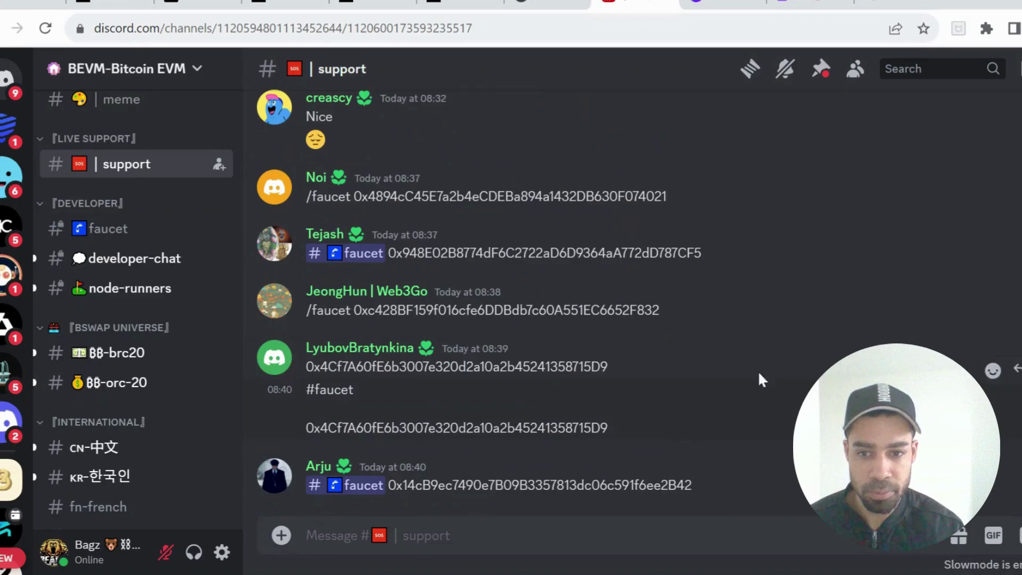
Draft a /faucet command in the support channel, then return to the faucet channel.
click(380, 552)
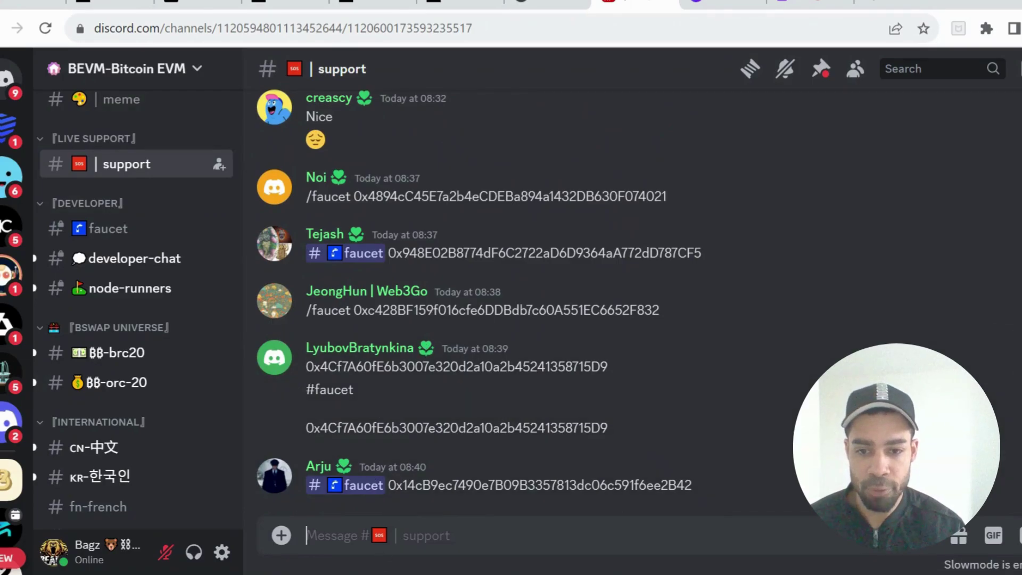
text(/)
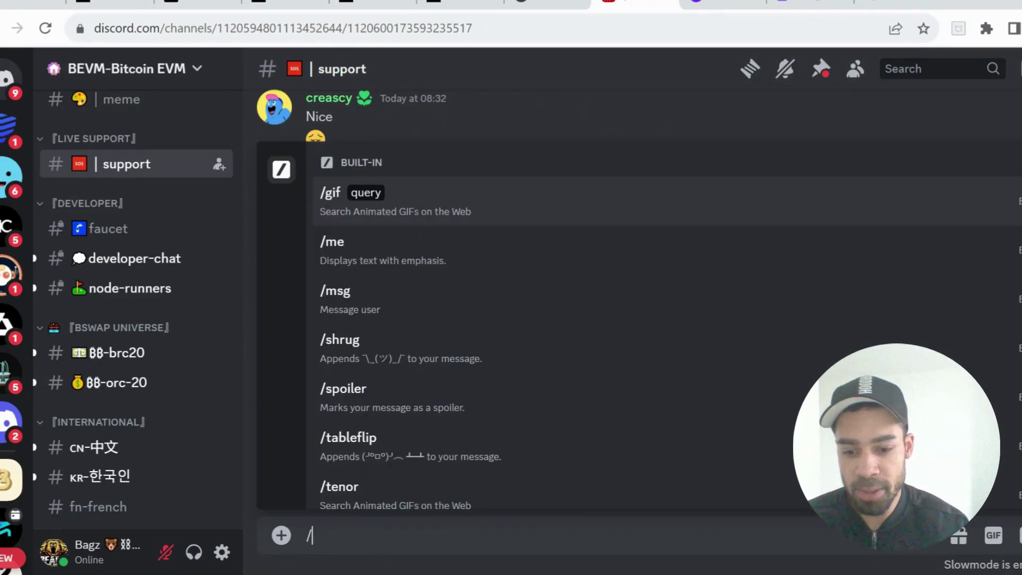
text(faucet)
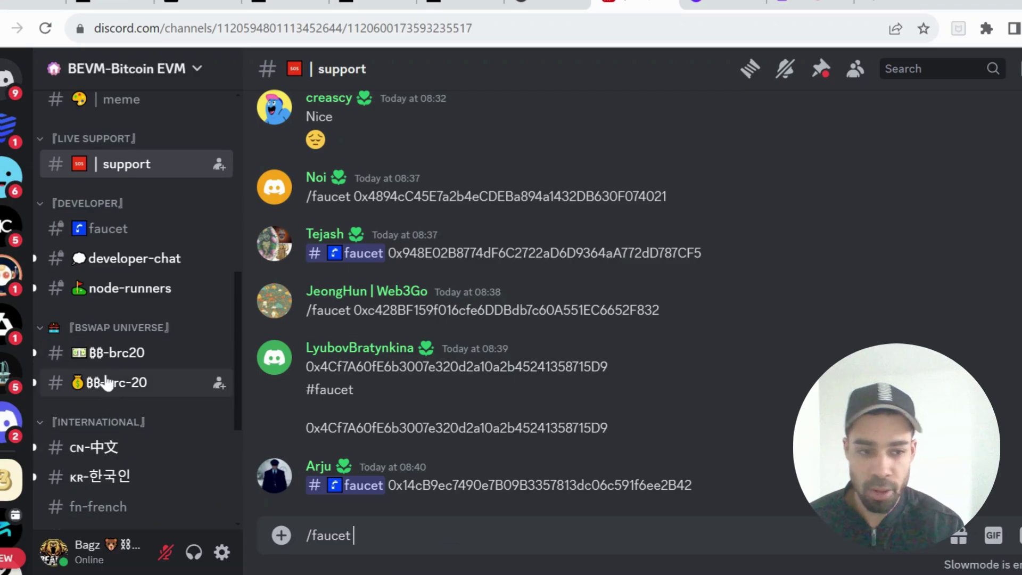
click(111, 230)
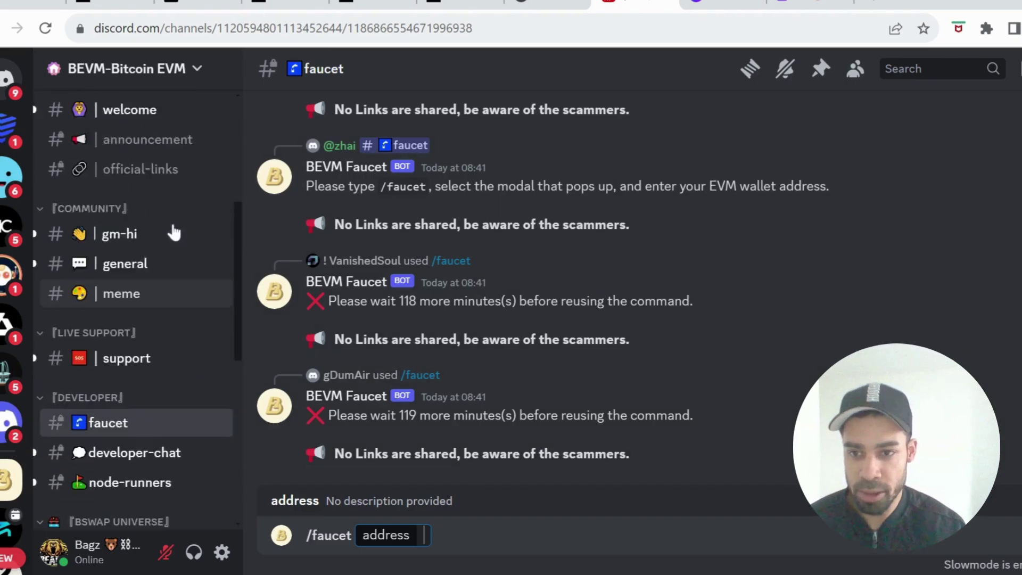
Go back to the support channel listing others' /faucet requests and the waiting /faucet draft.
scroll(172, 229, up, 5)
scroll(172, 229, down, 2)
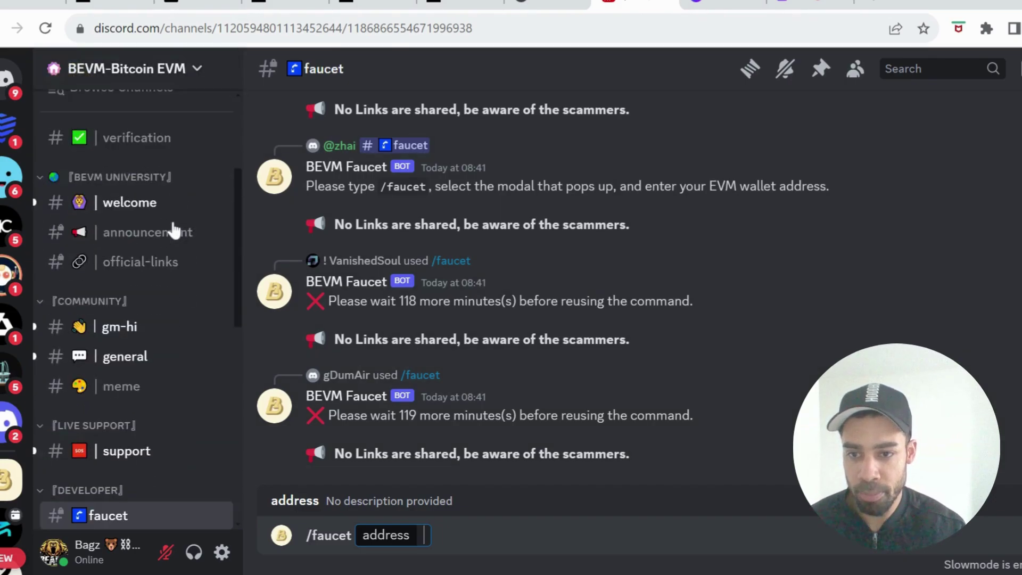
scroll(172, 229, down, 3)
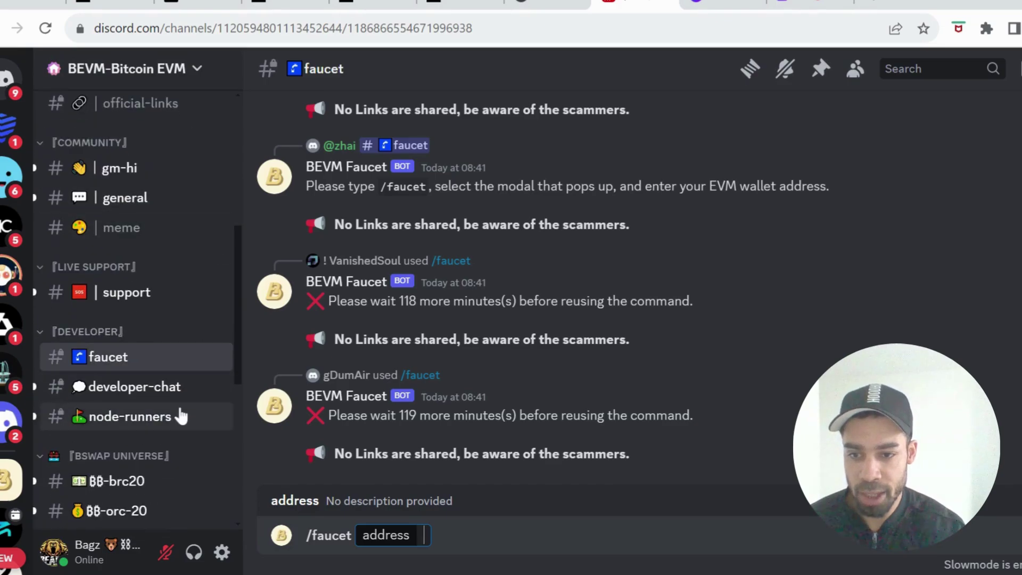
scroll(180, 413, down, 5)
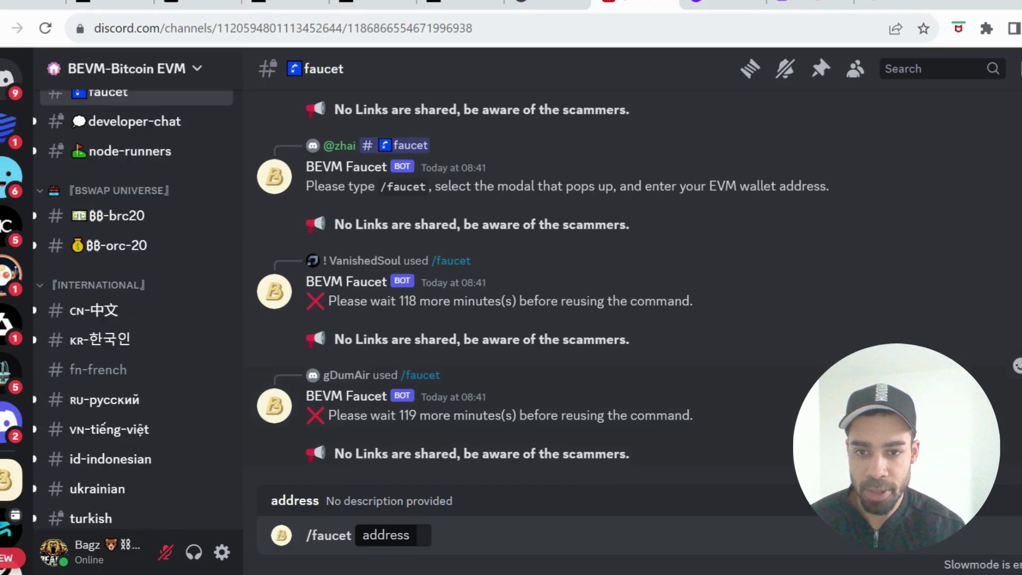
scroll(463, 425, up, 4)
scroll(151, 387, up, 7)
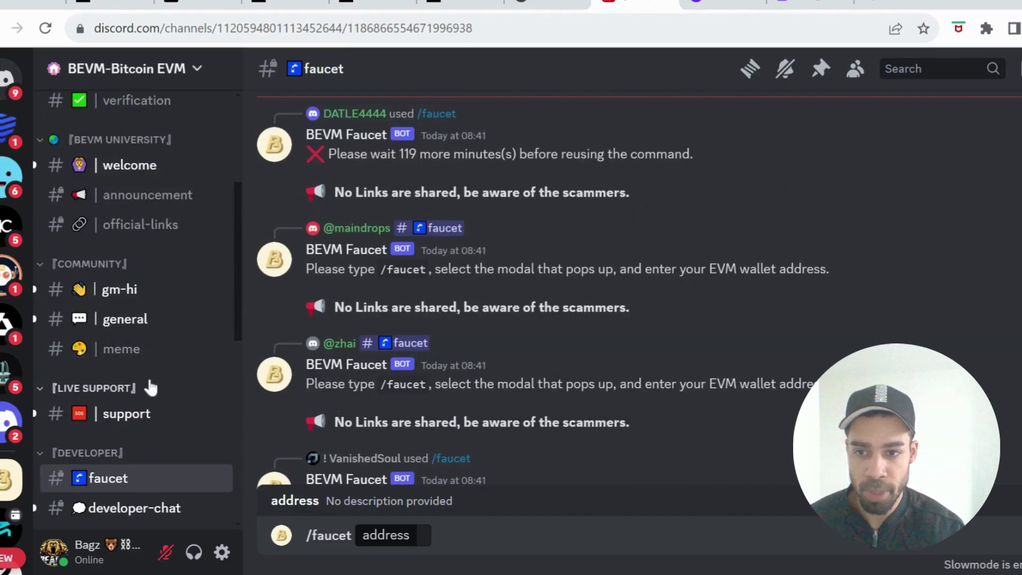
click(157, 413)
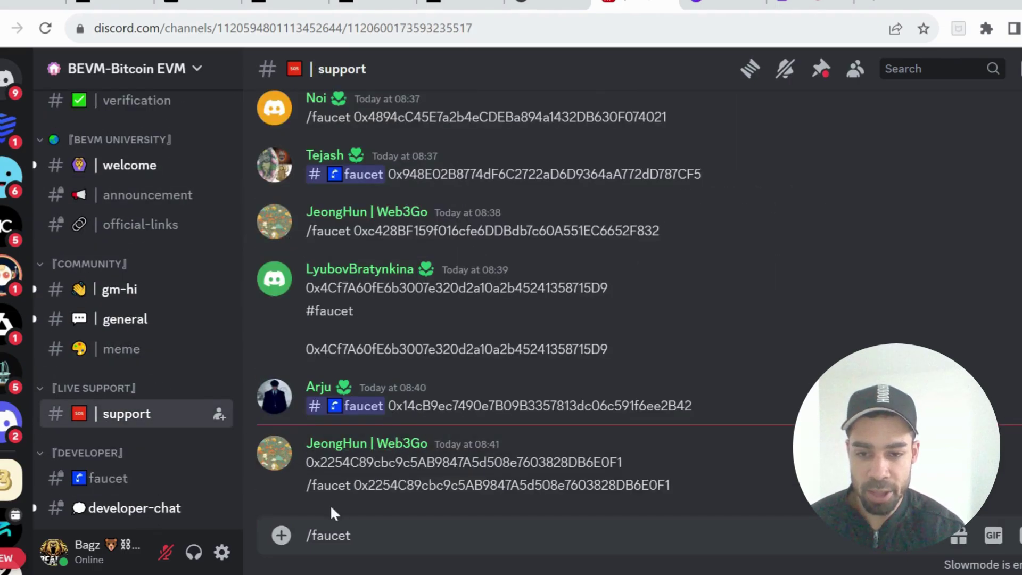
scroll(121, 383, down, 3)
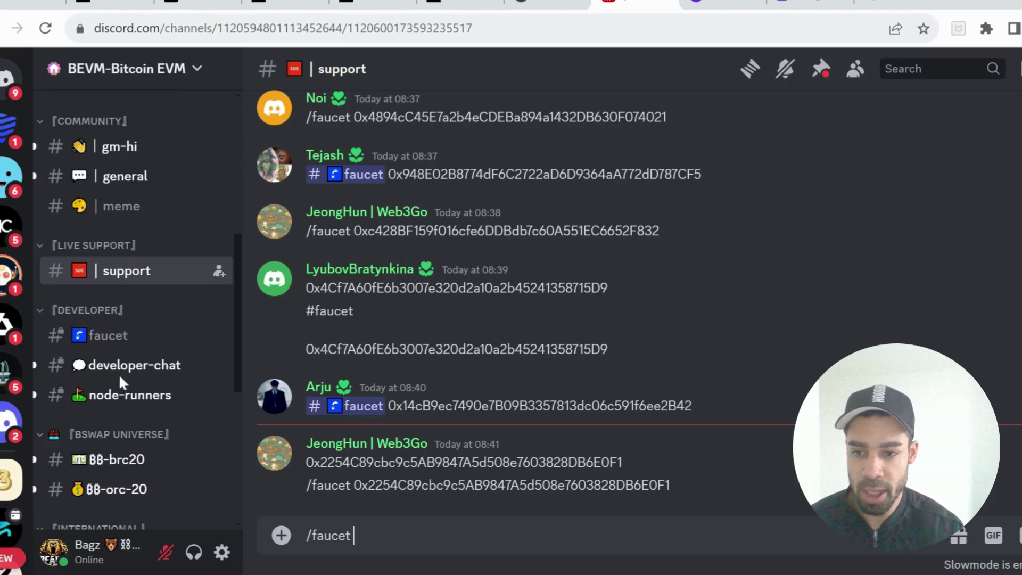
On the Satoshi Position page, fill the collateral deposit with Max, which shows 0.0000.
click(120, 330)
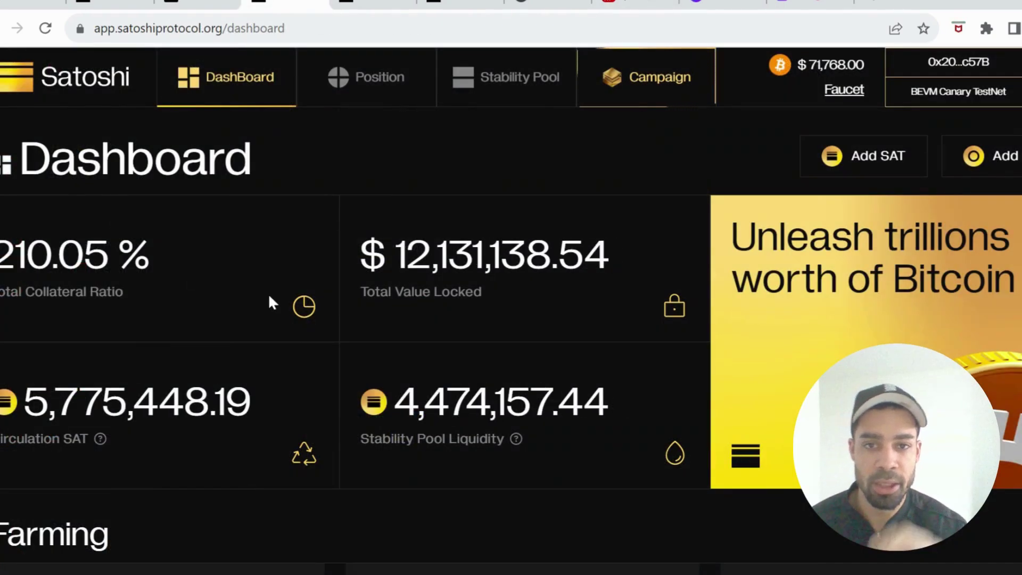
click(346, 87)
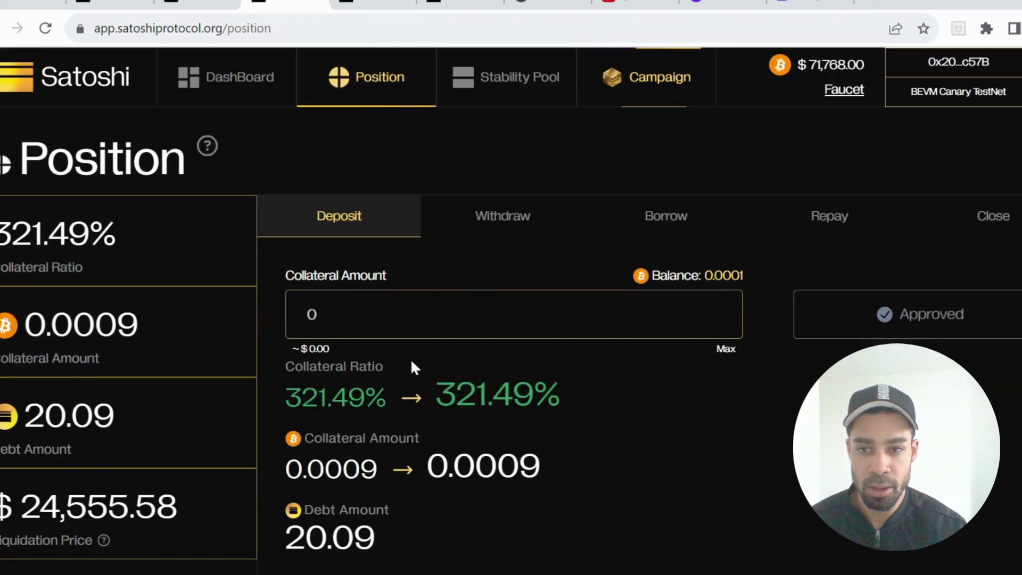
scroll(511, 319, down, 2)
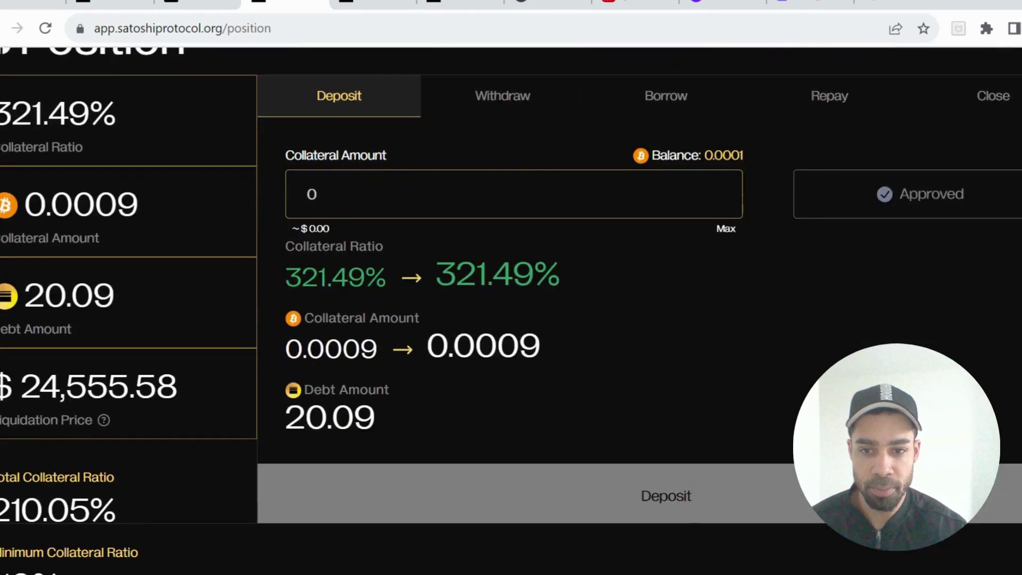
scroll(511, 319, up, 2)
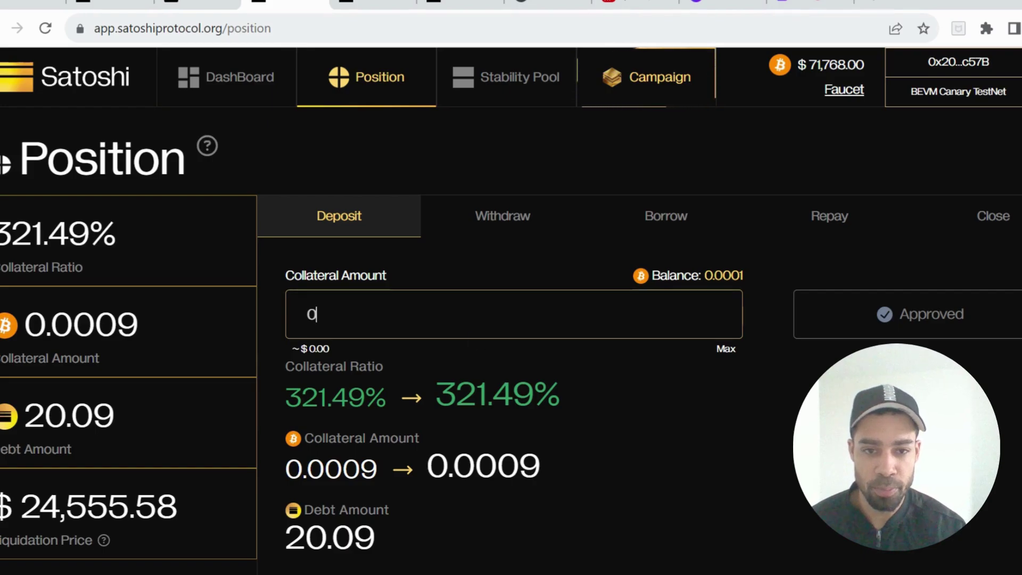
click(723, 352)
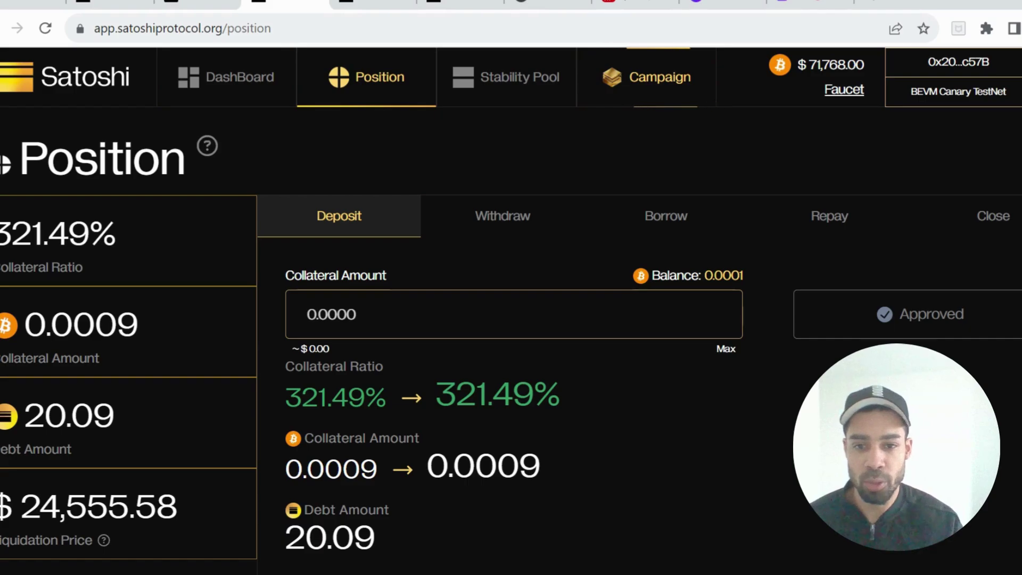
Review the Stability pool deposit and the Genesis Spark campaign page.
click(485, 81)
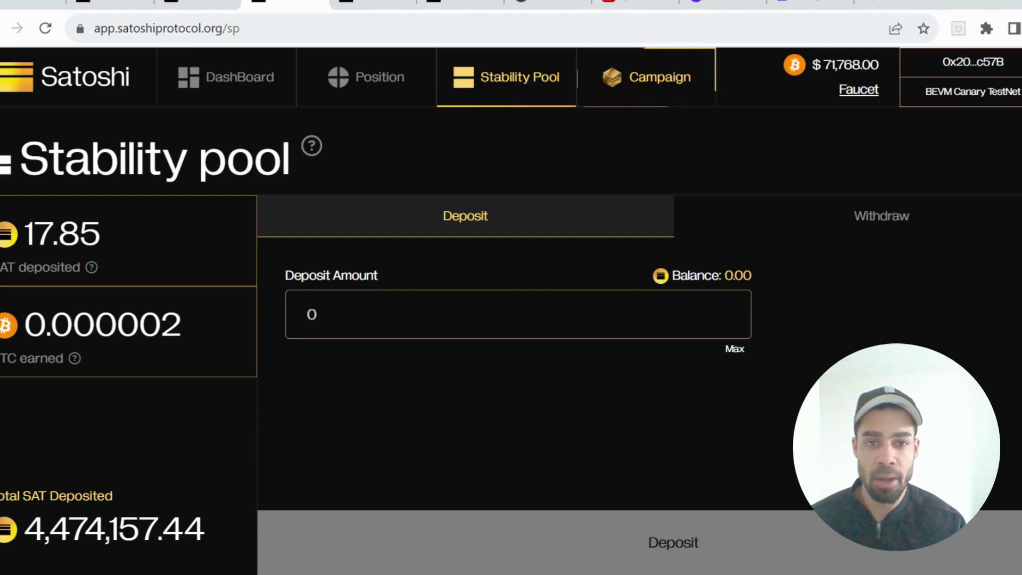
click(643, 65)
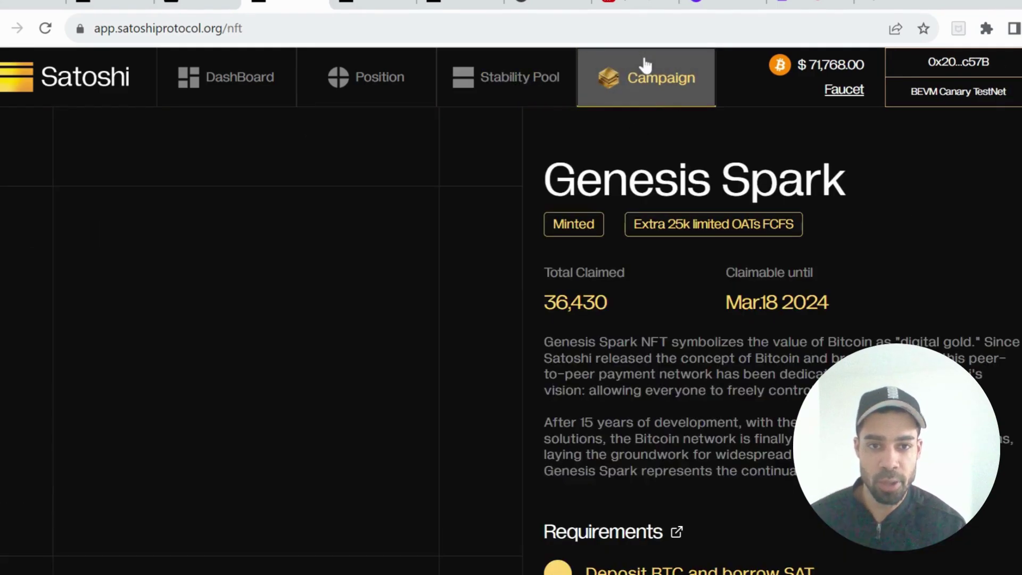
scroll(644, 65, down, 3)
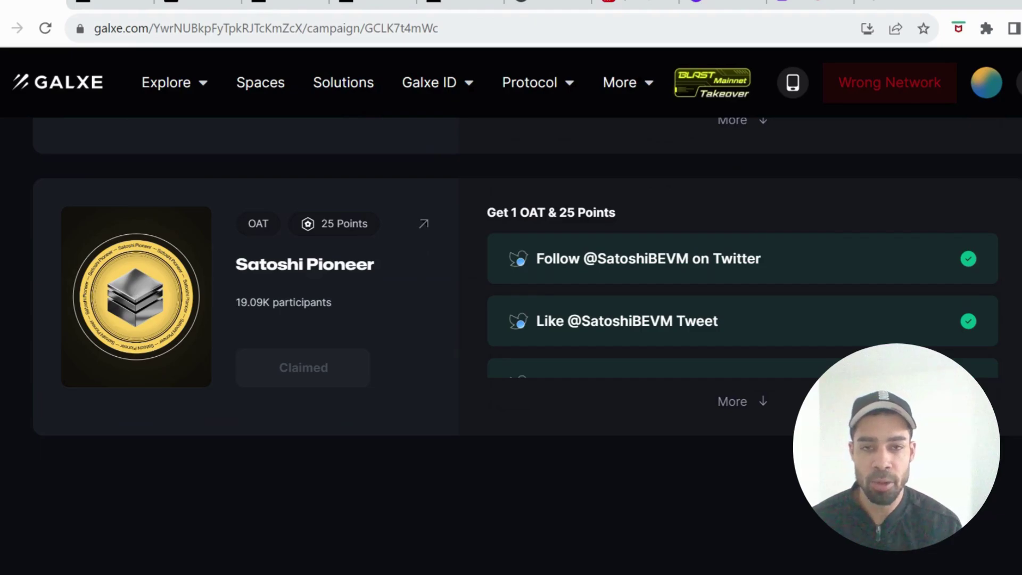
Expand and review the Satoshi Pioneer campaign's full task list.
scroll(740, 393, up, 5)
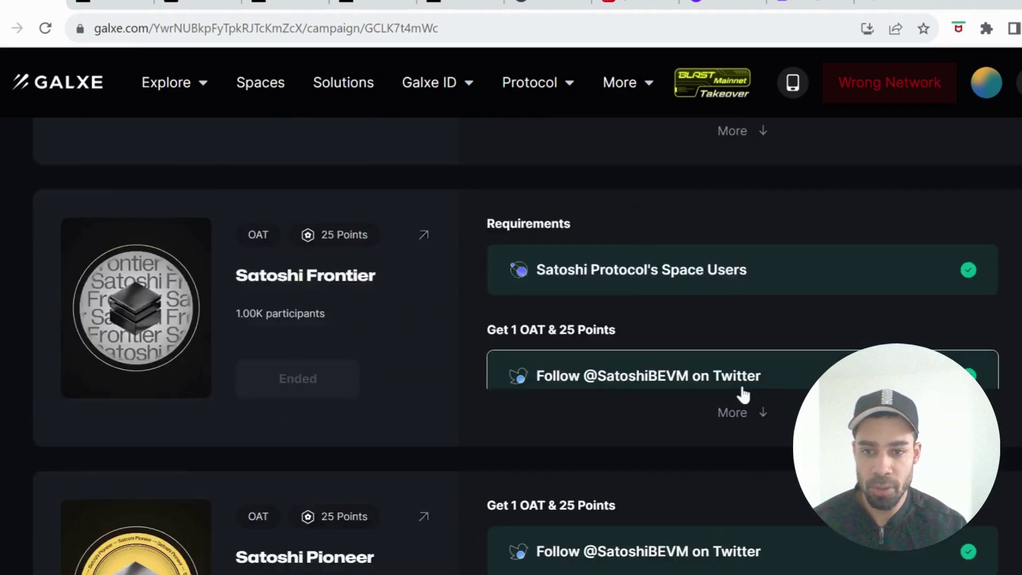
scroll(741, 393, down, 5)
click(737, 403)
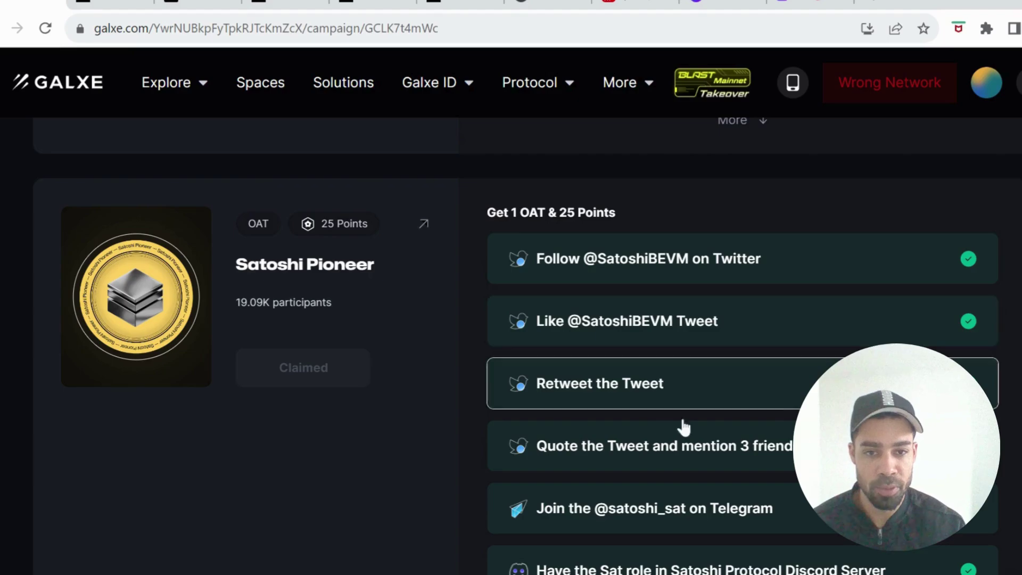
scroll(682, 426, down, 3)
scroll(663, 486, down, 3)
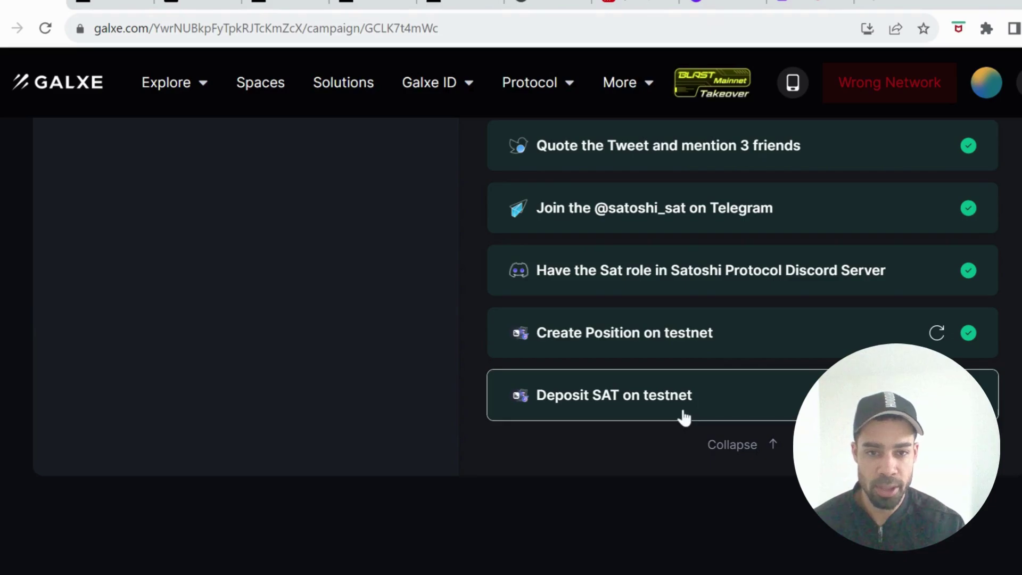
scroll(682, 415, up, 7)
scroll(682, 416, up, 2)
scroll(683, 416, down, 2)
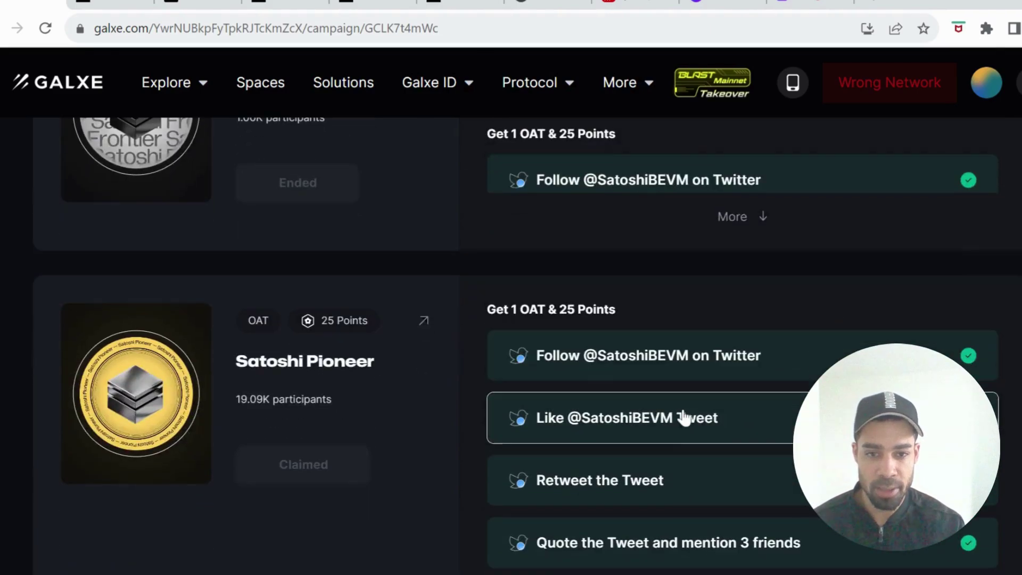
scroll(332, 403, down, 10)
scroll(410, 436, up, 1)
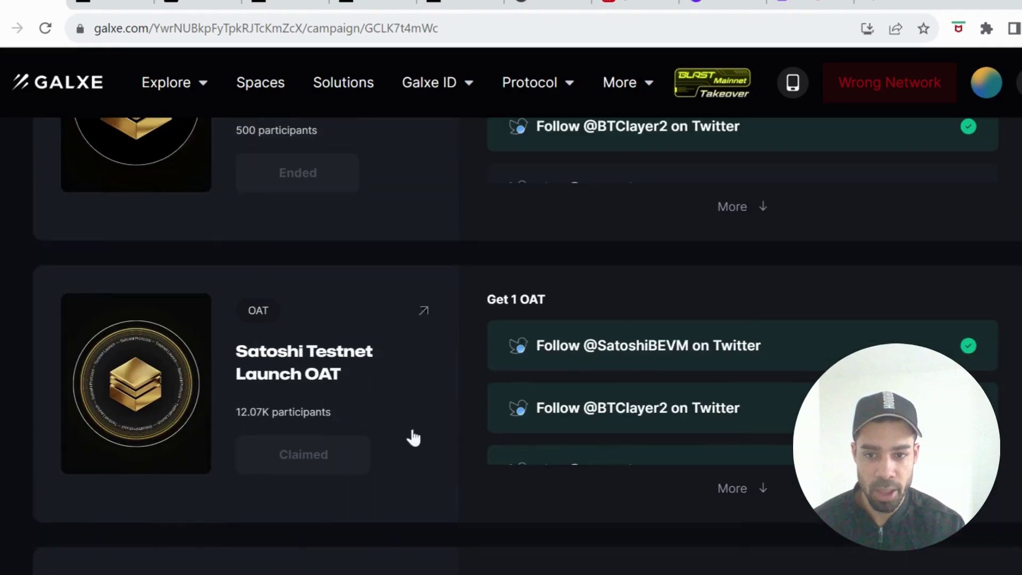
scroll(460, 445, up, 4)
scroll(459, 441, down, 3)
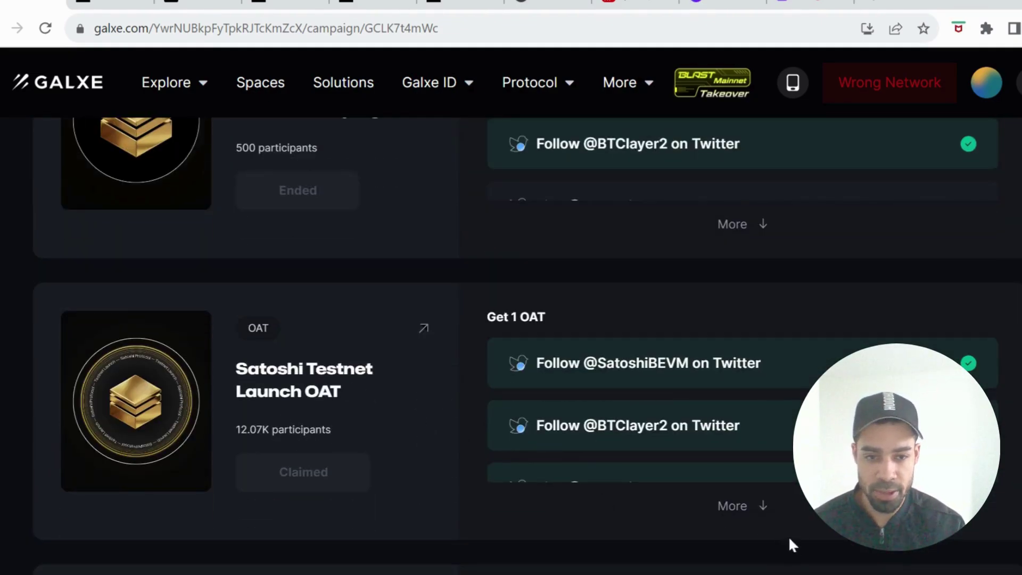
Expand the Satoshi Testnet Launch OAT tasks and start the Protocol Quiz at question 1.
click(756, 514)
scroll(748, 505, down, 12)
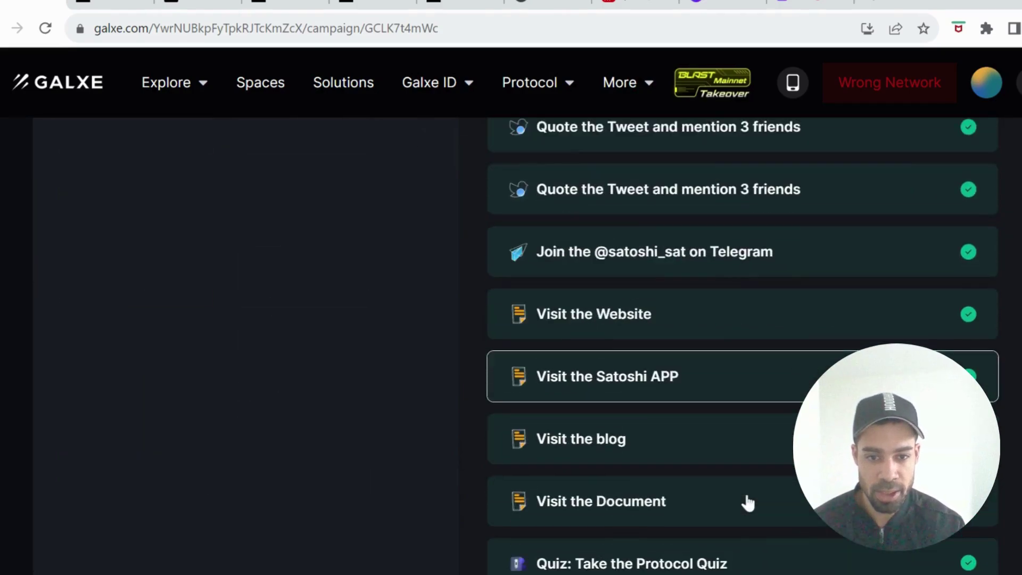
scroll(746, 488, up, 10)
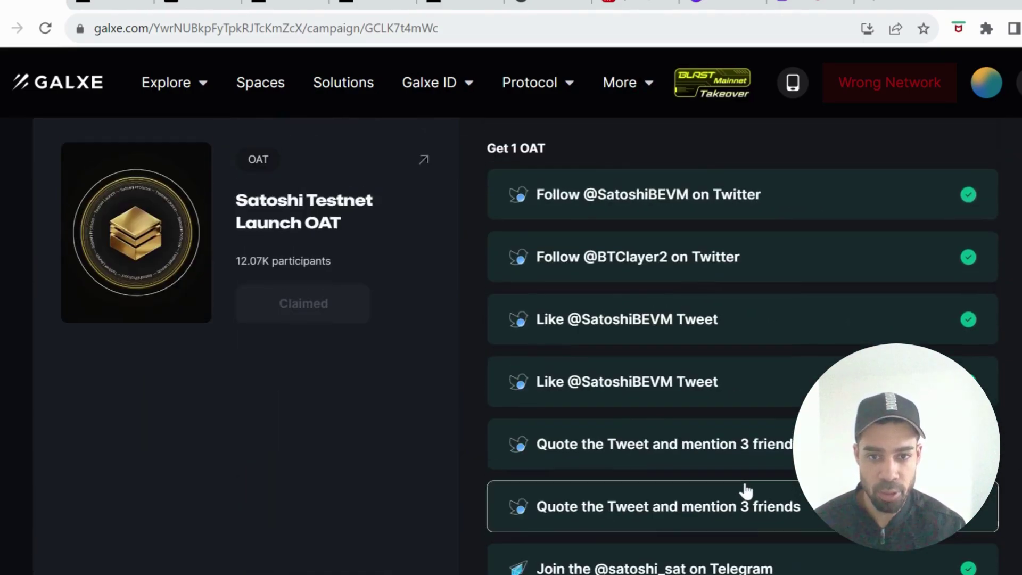
scroll(742, 489, down, 5)
scroll(737, 503, down, 3)
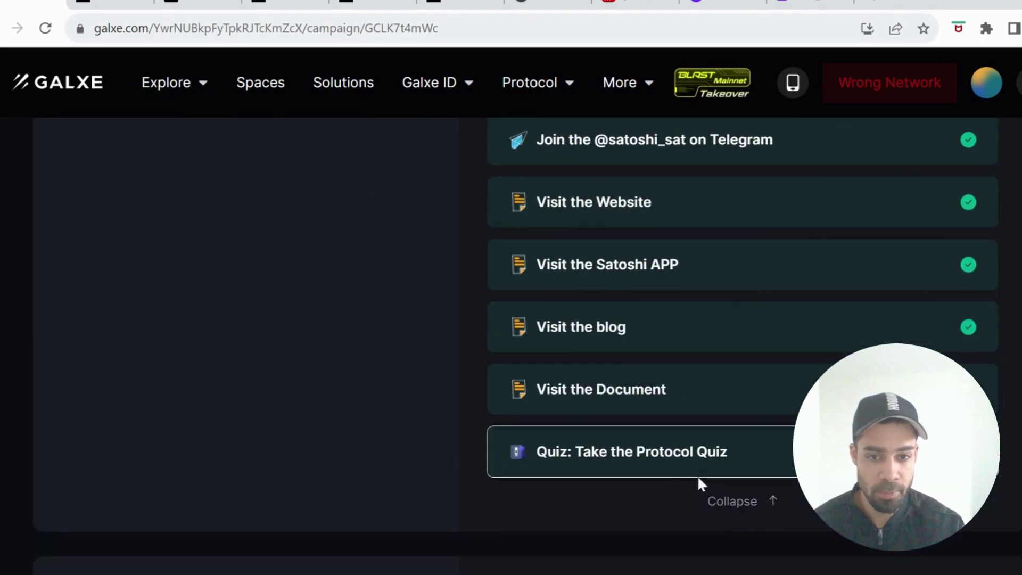
click(697, 476)
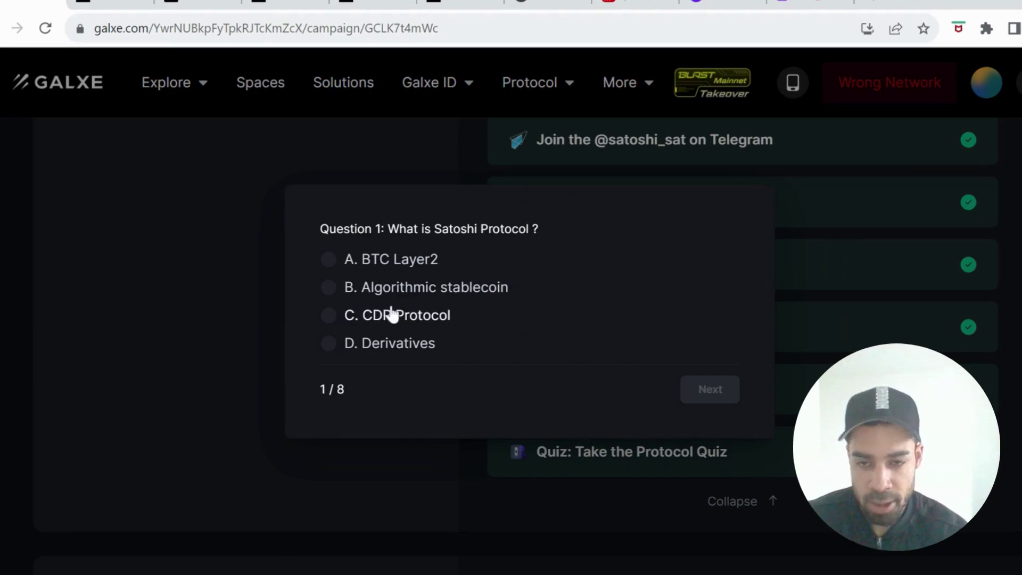
Answer quiz questions 1–4: CDP Protocol, BEVM, All above, 20 SAT.
click(343, 319)
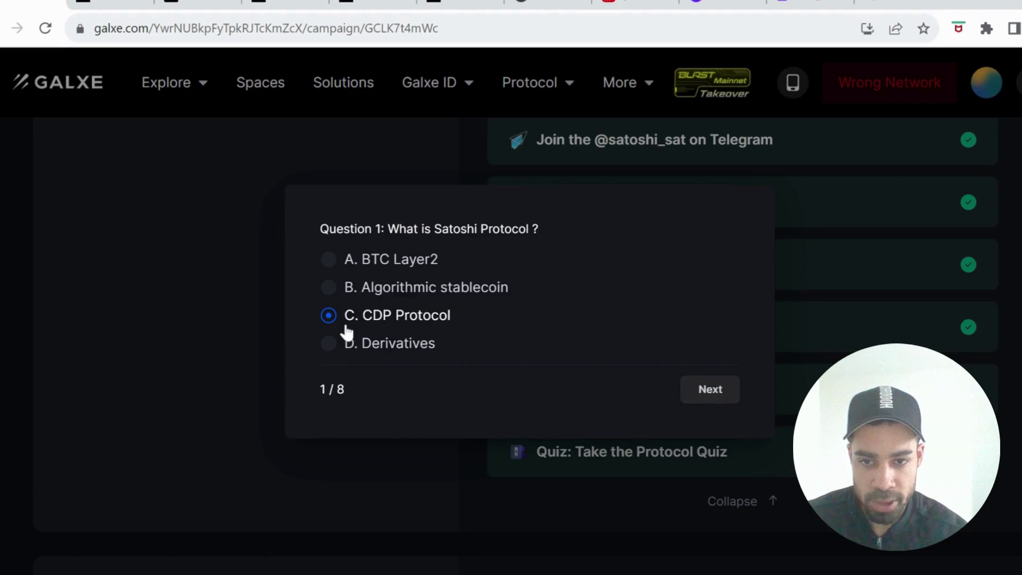
click(715, 399)
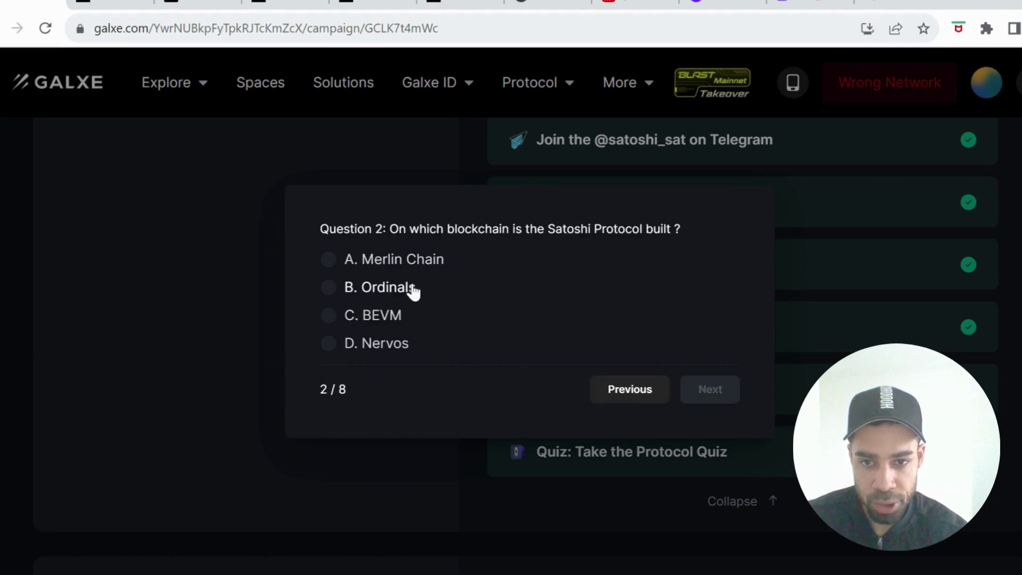
click(388, 315)
click(710, 396)
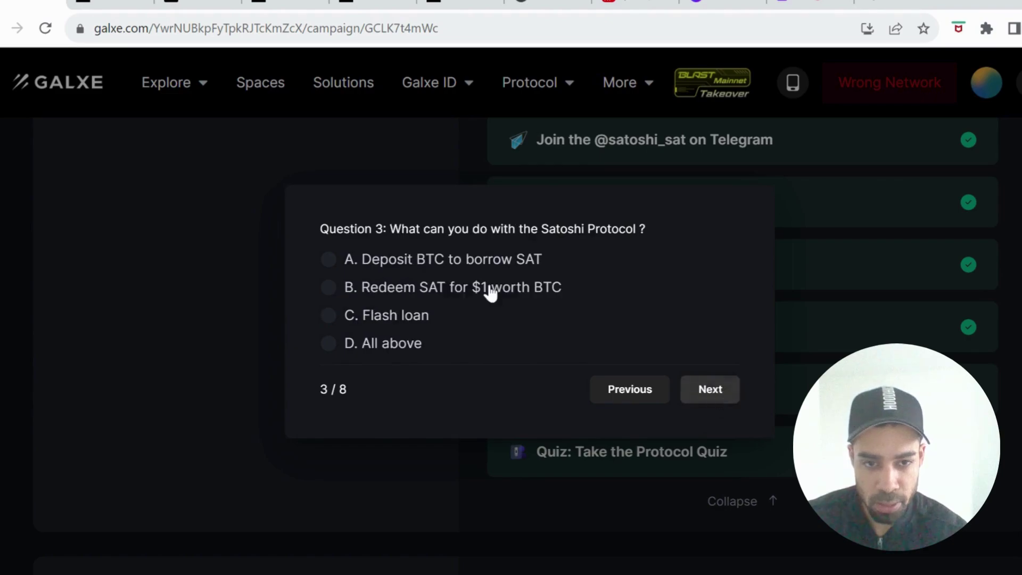
click(395, 352)
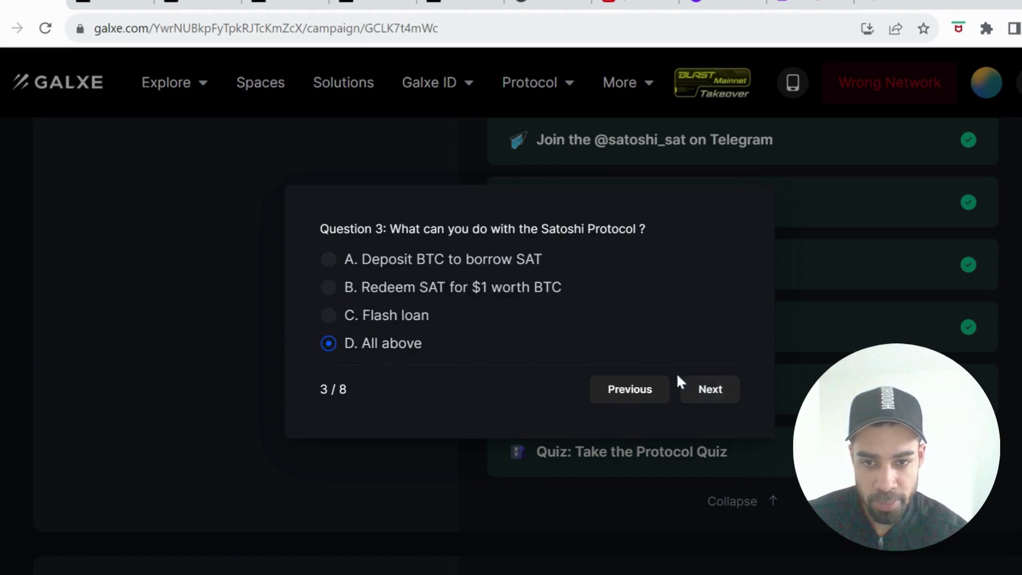
click(706, 394)
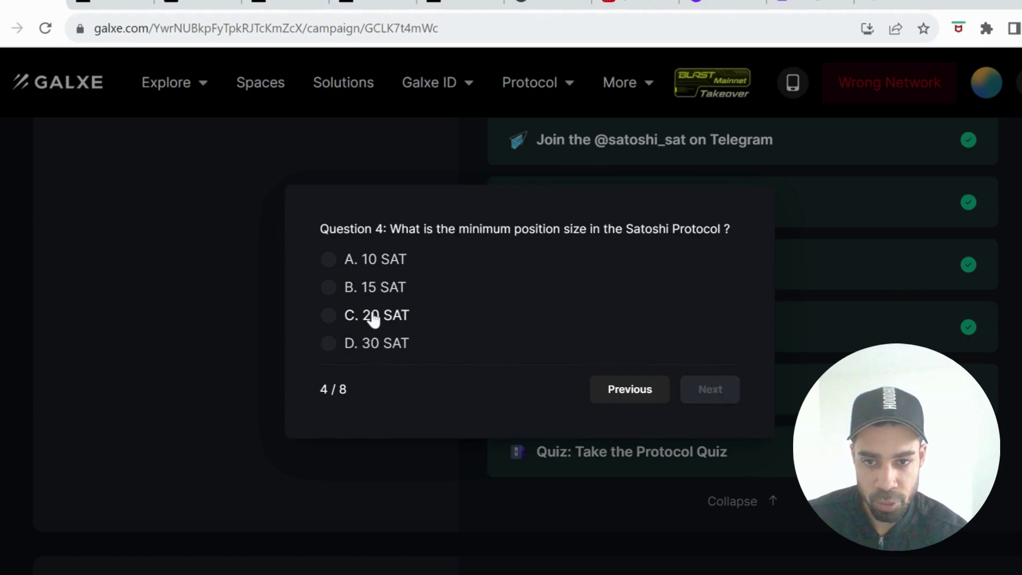
click(372, 318)
click(695, 397)
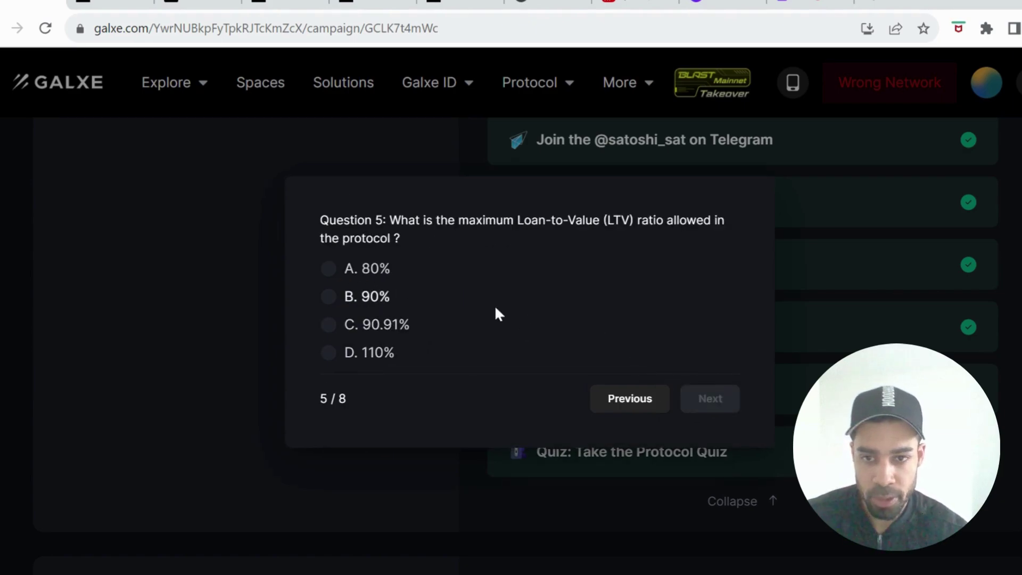
Answer questions 5–8 (90.91%, combined fees, TCR below 150%, Both above) and submit.
click(395, 327)
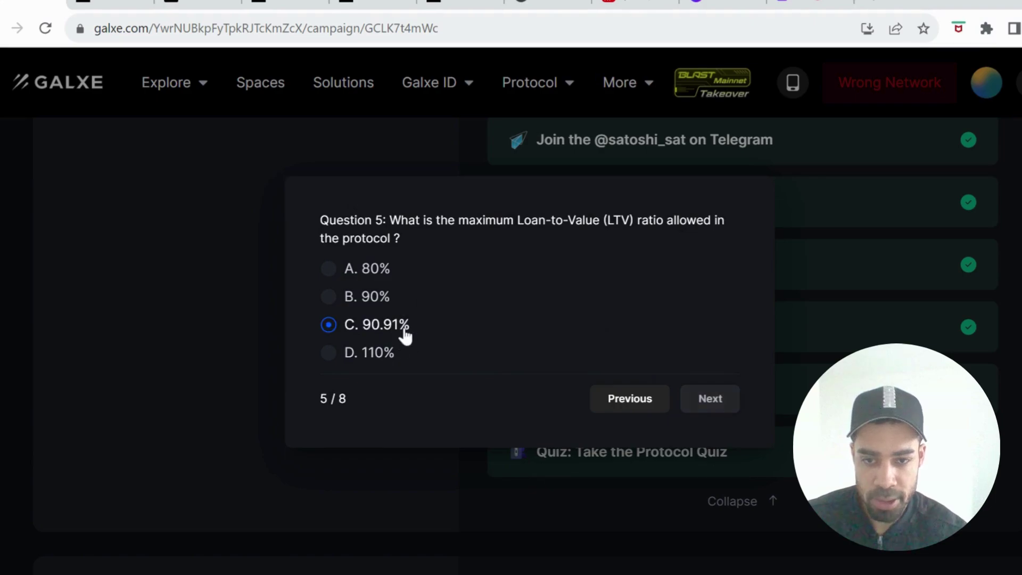
click(727, 415)
click(430, 348)
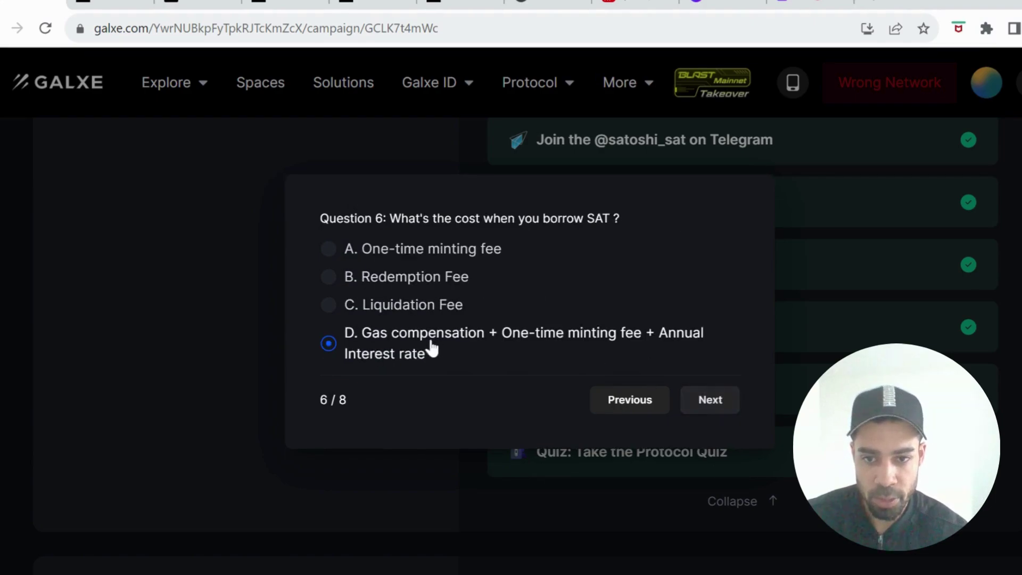
click(696, 402)
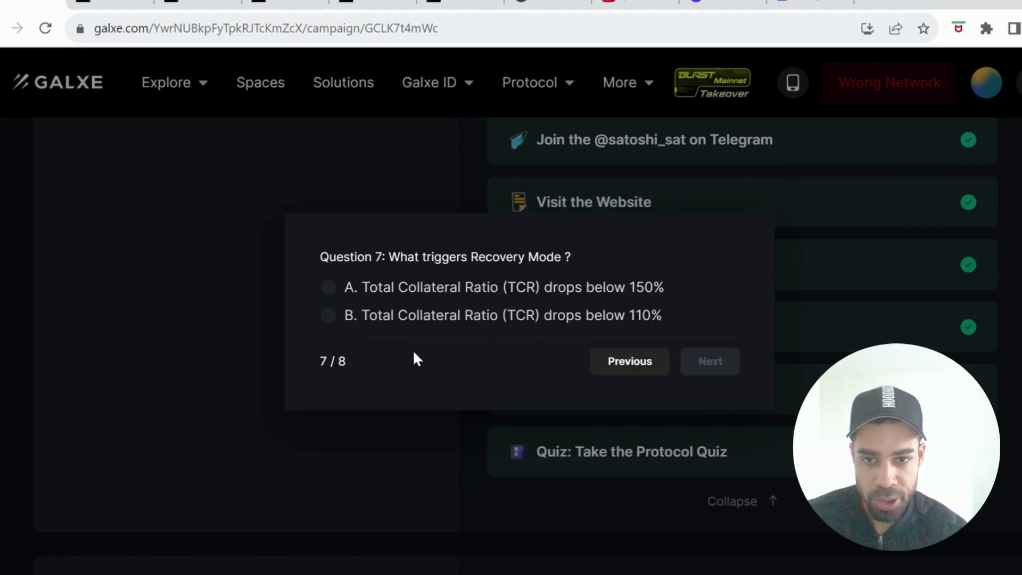
click(372, 293)
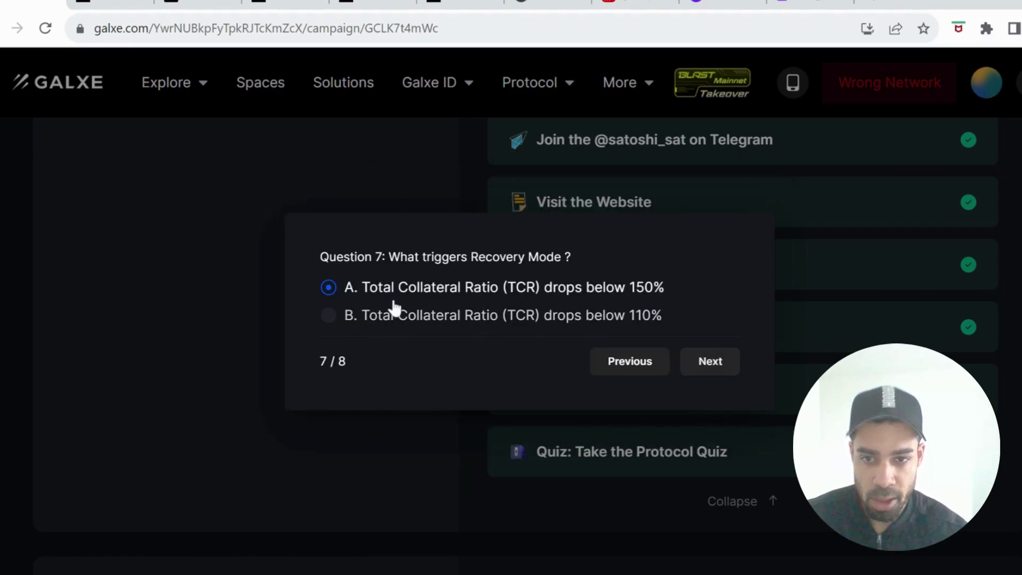
click(701, 372)
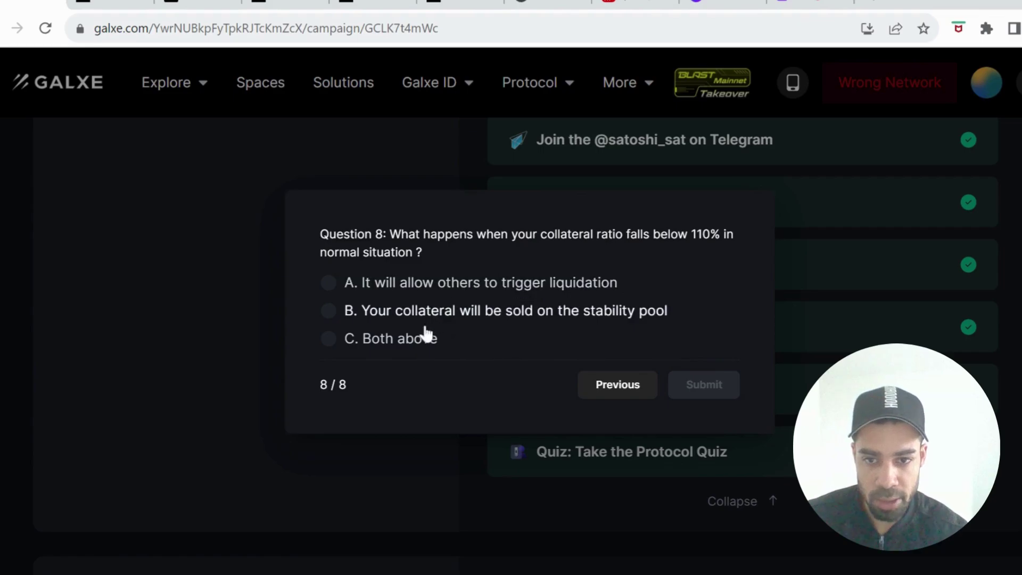
click(419, 341)
click(736, 394)
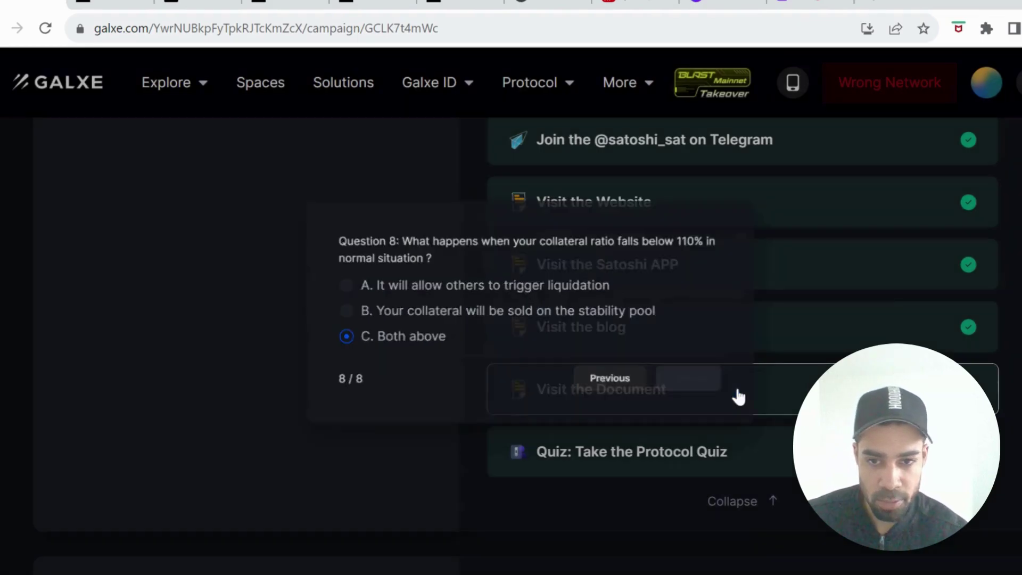
Scroll the Galxe task list to confirm the Protocol Quiz task has a green check.
scroll(738, 396, up, 1)
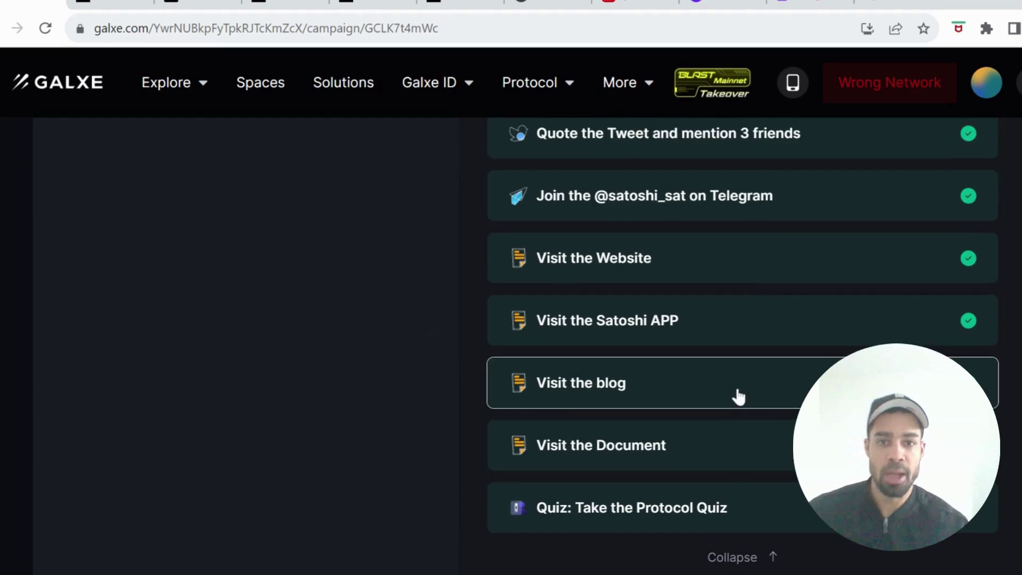
scroll(738, 397, down, 4)
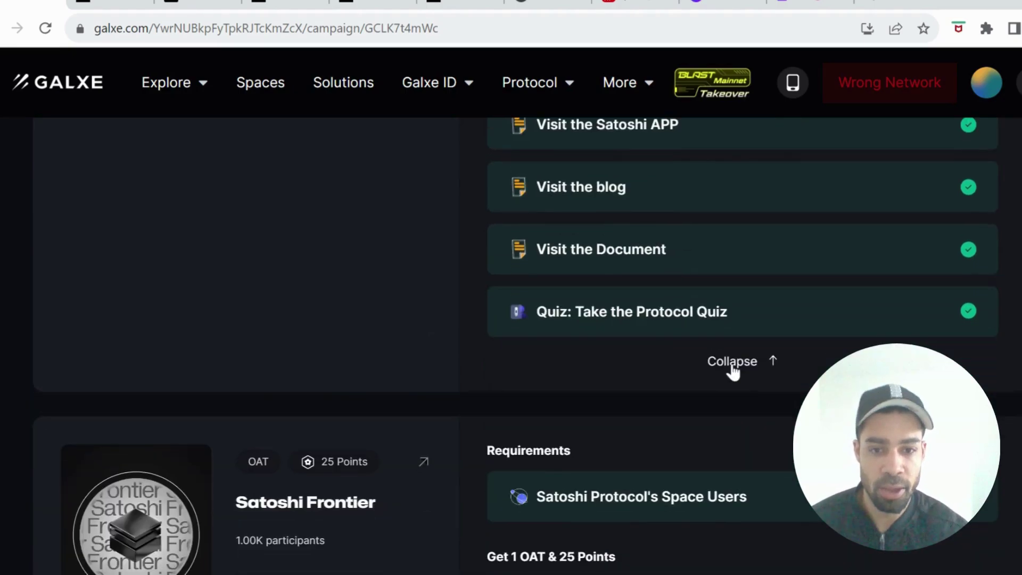
scroll(731, 370, up, 10)
scroll(731, 370, up, 3)
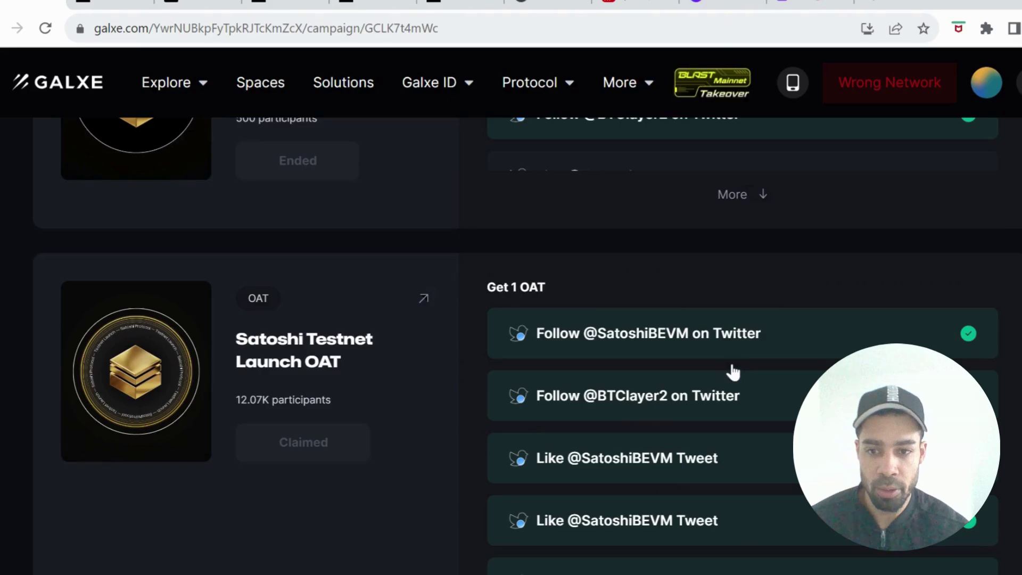
scroll(731, 370, up, 4)
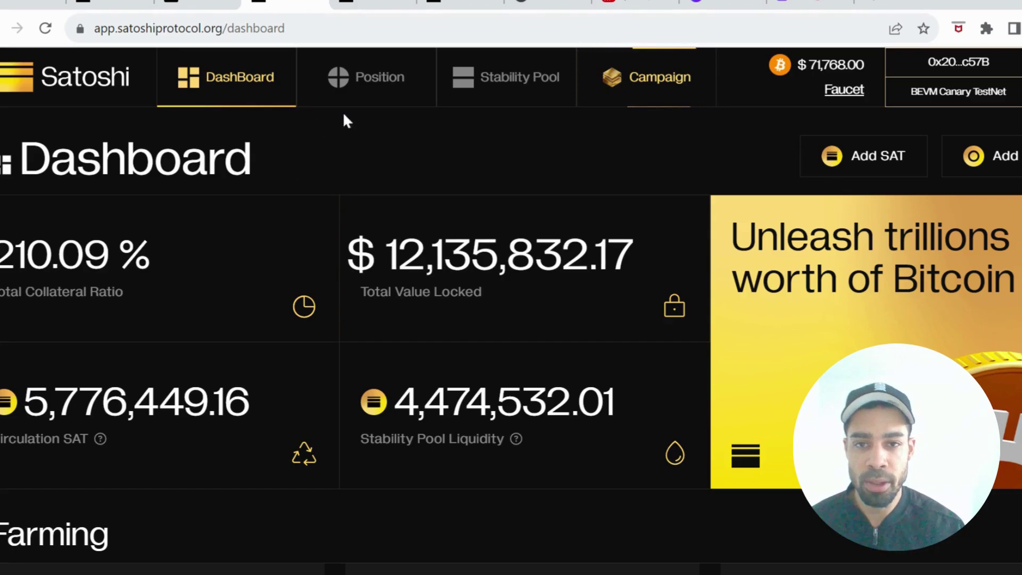
Open the Stability pool page showing 17.85 SAT deposited and 0.000002 BTC earned.
click(504, 96)
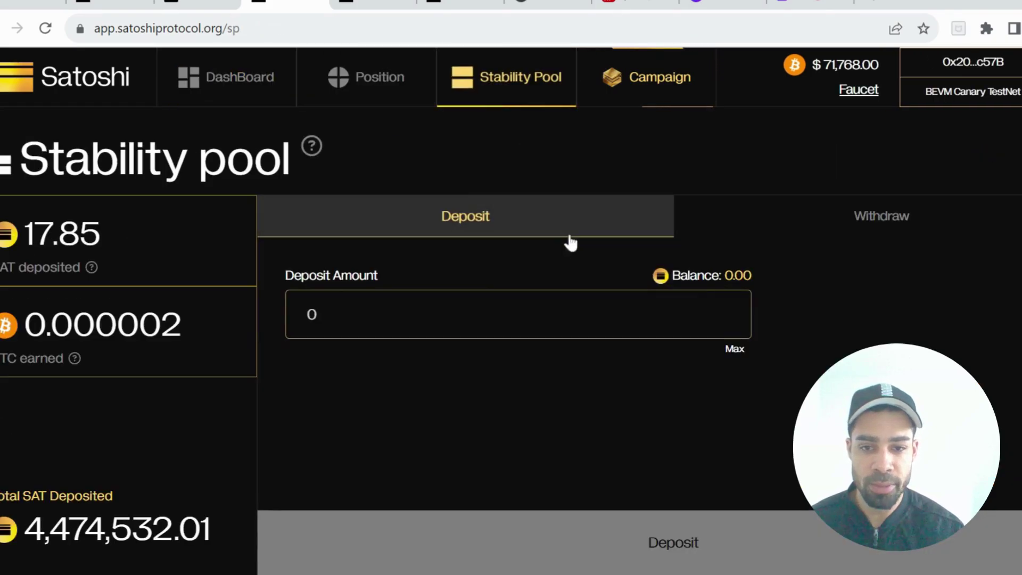